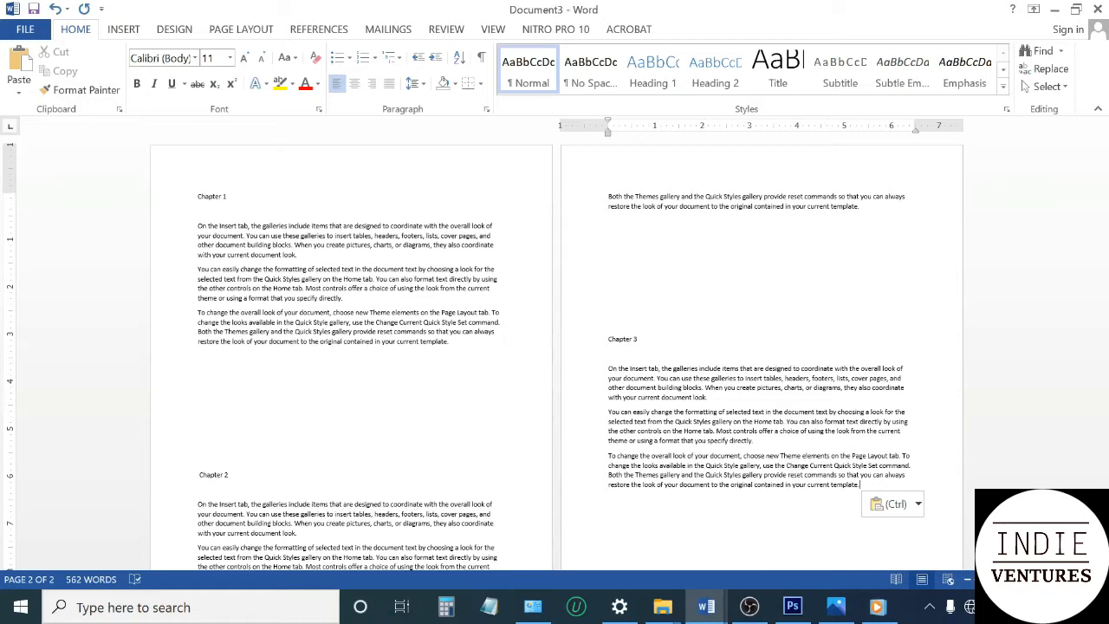
- Open the custom margin settings and set the left and right margins to .65"
{"action": "left_click", "coordinate": [240, 33]}
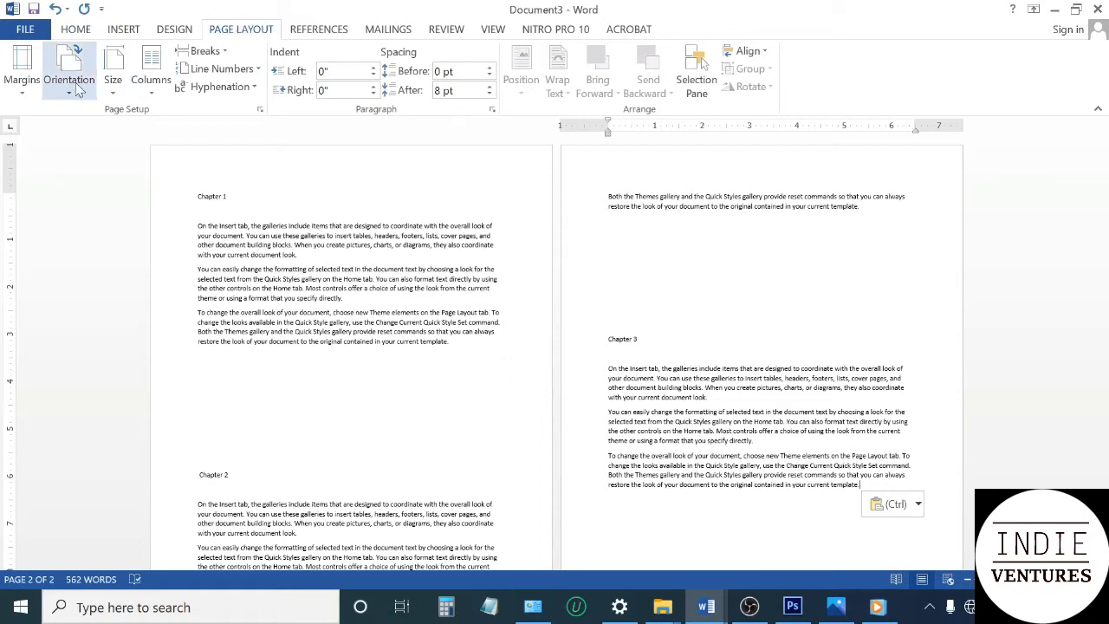
{"action": "left_click", "coordinate": [23, 97]}
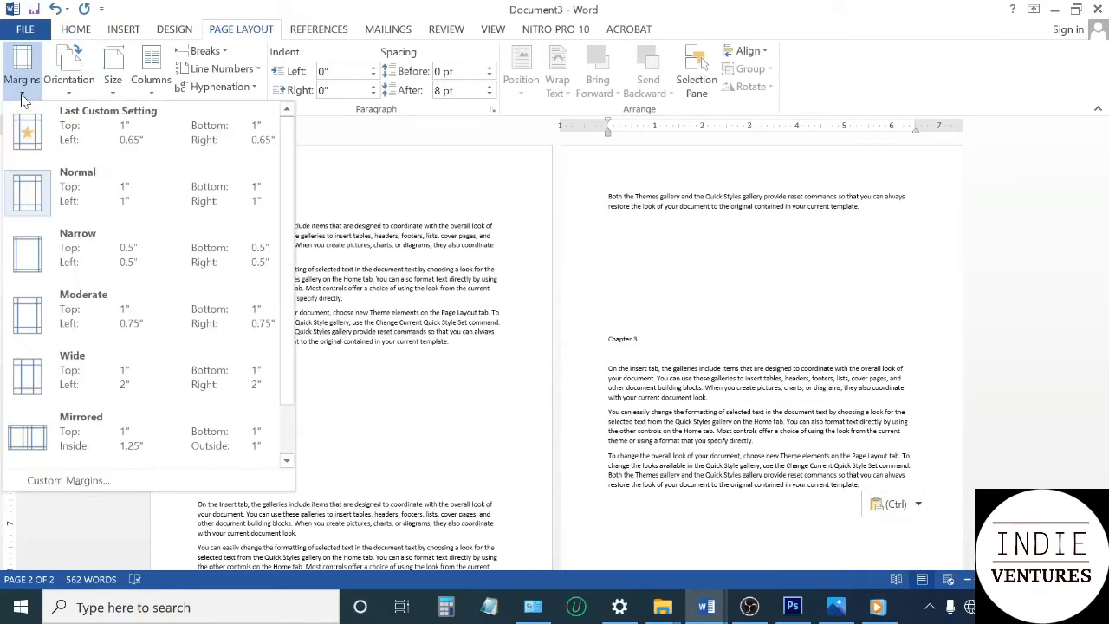
{"action": "left_click", "coordinate": [116, 483]}
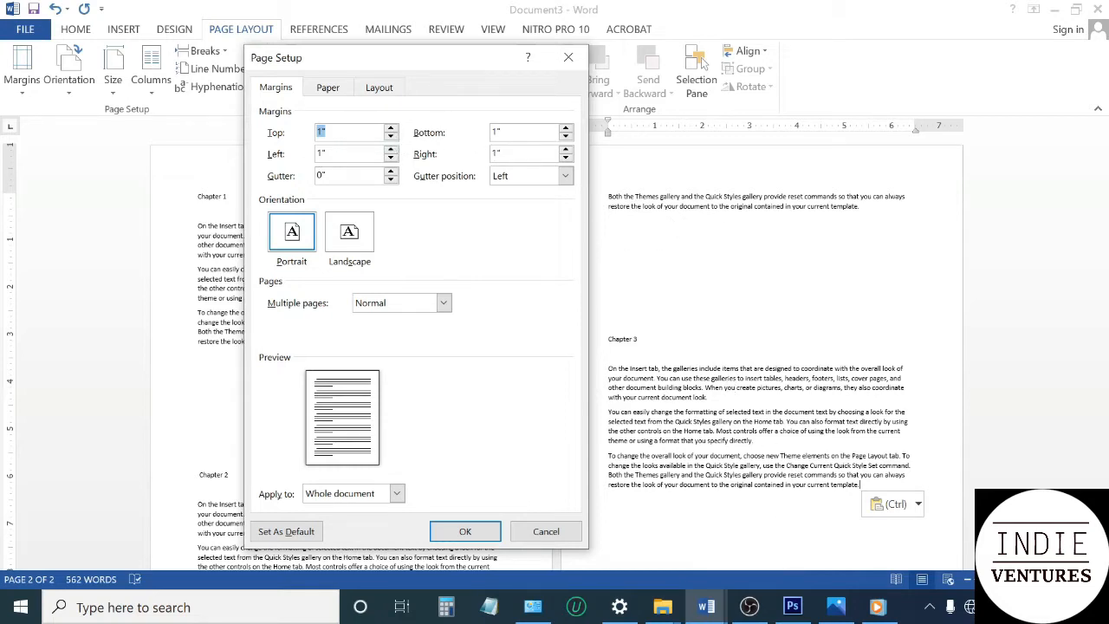
{"action": "left_click", "coordinate": [344, 153]}
{"action": "key", "text": "BackSpace"}
{"action": "key", "text": "BackSpace"}
{"action": "type", "text": ".65"}
{"action": "left_click", "coordinate": [496, 153]}
{"action": "key", "text": "BackSpace"}
{"action": "type", "text": ".65"}
- Try a gutter margin of 0.6"
{"action": "left_click", "coordinate": [326, 175]}
{"action": "left_click", "coordinate": [394, 170]}
{"action": "left_click", "coordinate": [394, 170]}
{"action": "left_click", "coordinate": [394, 171]}
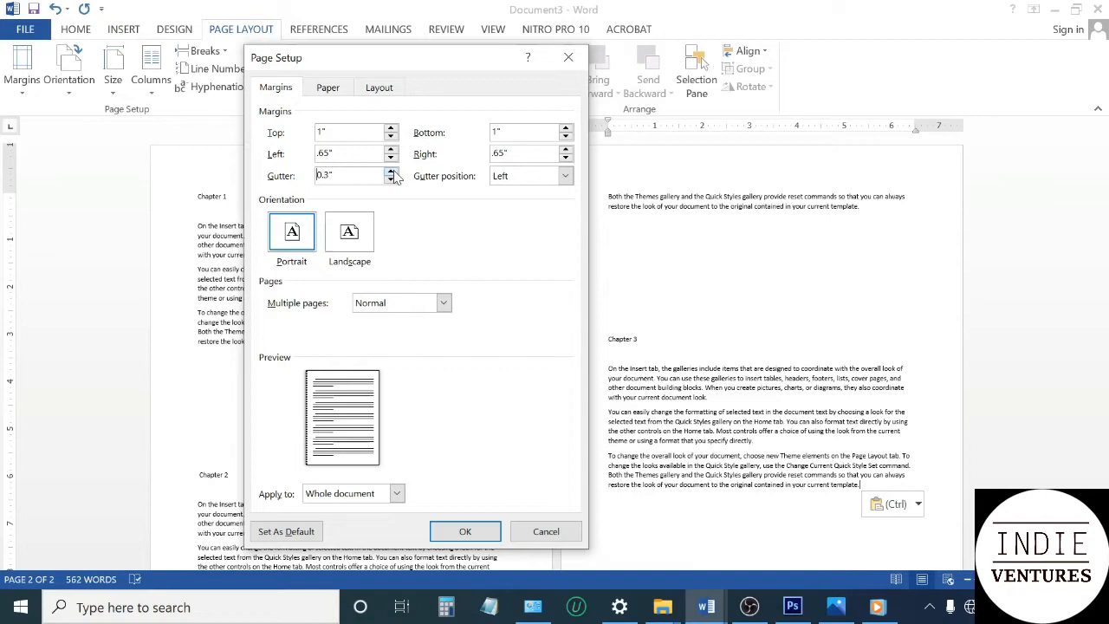
{"action": "left_click", "coordinate": [394, 171]}
{"action": "left_click", "coordinate": [391, 172]}
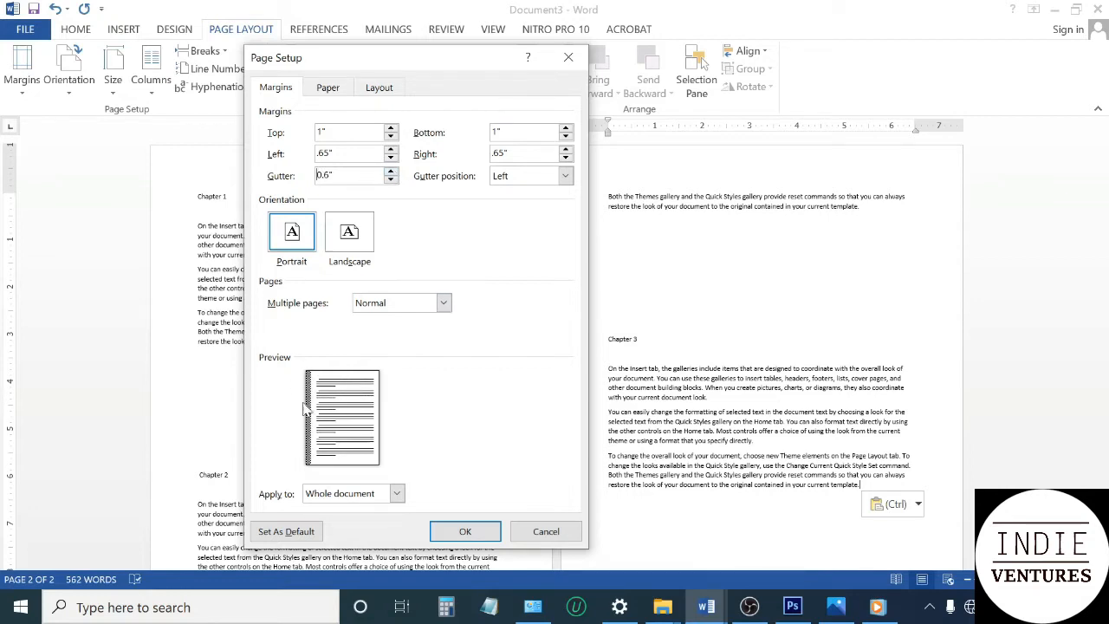
- Reduce the gutter to a narrower binding allowance than 0.6", keeping some space for the binding
{"action": "left_click", "coordinate": [390, 179]}
{"action": "left_click", "coordinate": [391, 180]}
{"action": "left_click", "coordinate": [391, 180]}
{"action": "left_click", "coordinate": [391, 179]}
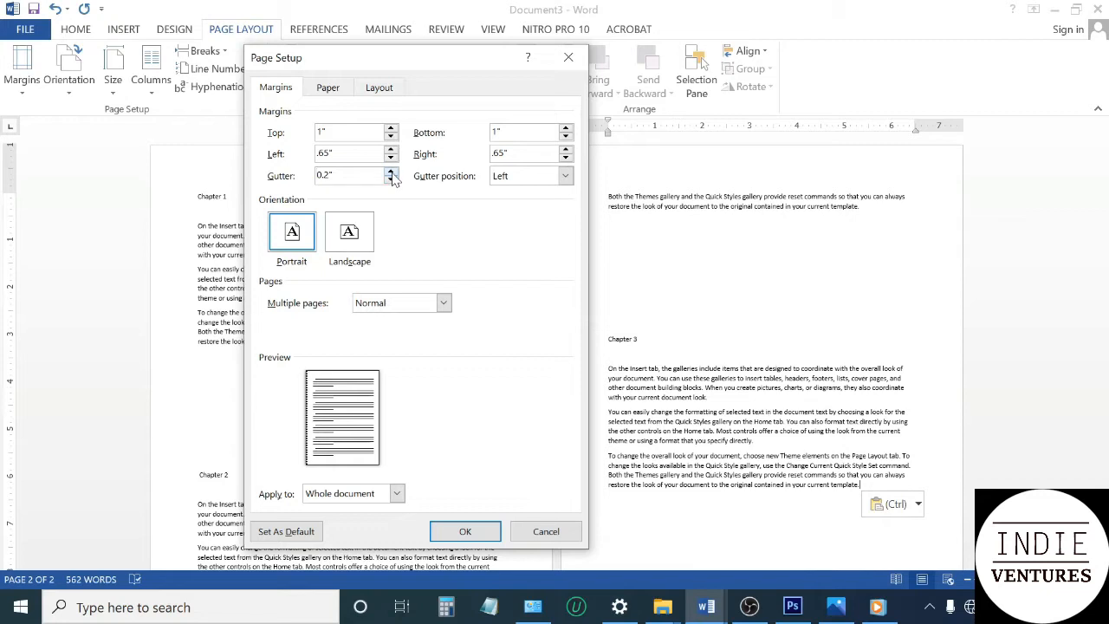
{"action": "left_click", "coordinate": [391, 172]}
{"action": "left_click", "coordinate": [391, 171]}
- Set a custom paper size with a width of 6" and a height of 9"
{"action": "left_click", "coordinate": [333, 90]}
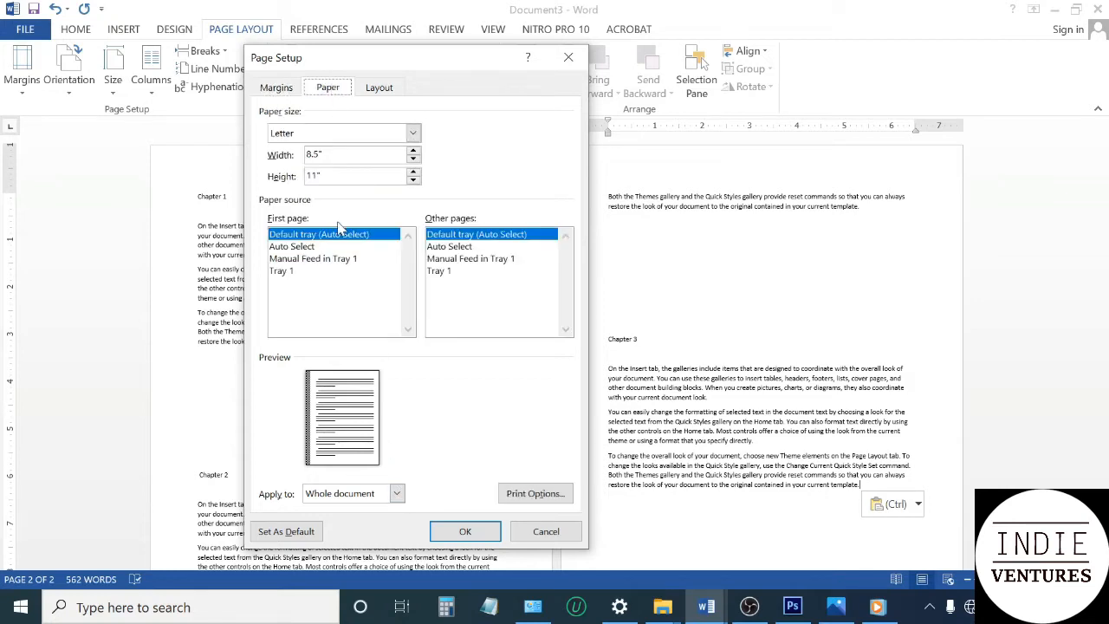
{"action": "left_click_drag", "start_coordinate": [307, 154], "coordinate": [313, 155]}
{"action": "key", "text": "Delete"}
{"action": "key", "text": "Delete"}
{"action": "type", "text": "6"}
{"action": "left_click", "coordinate": [318, 176]}
{"action": "key", "text": "BackSpace"}
{"action": "key", "text": "BackSpace"}
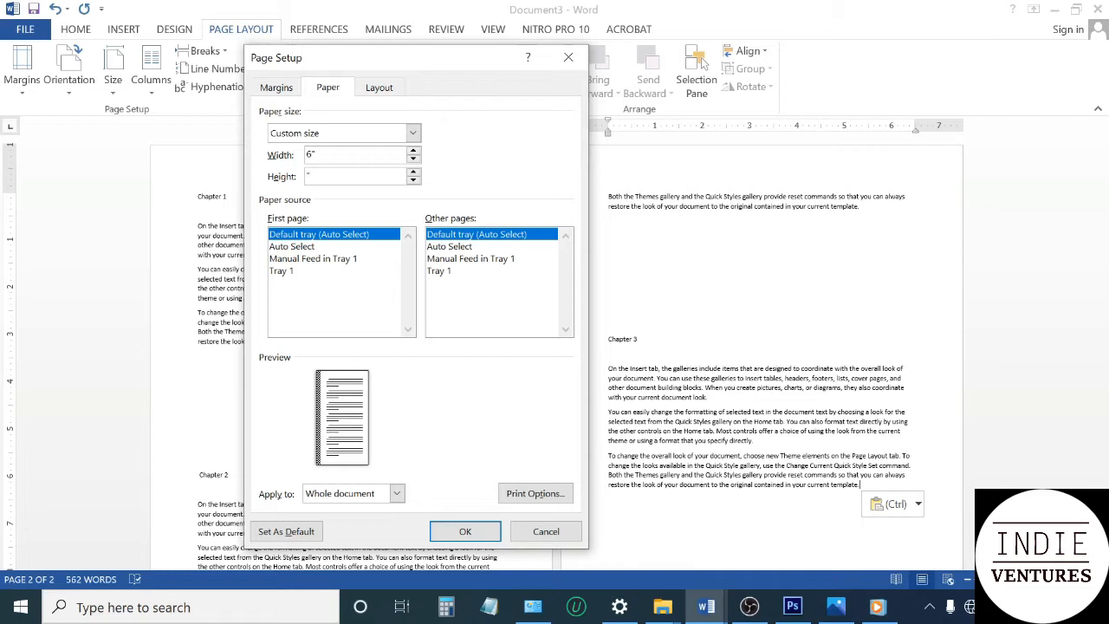
{"action": "type", "text": "9"}
- Enable different headers and footers for odd and even pages and for the first page
{"action": "left_click", "coordinate": [378, 91]}
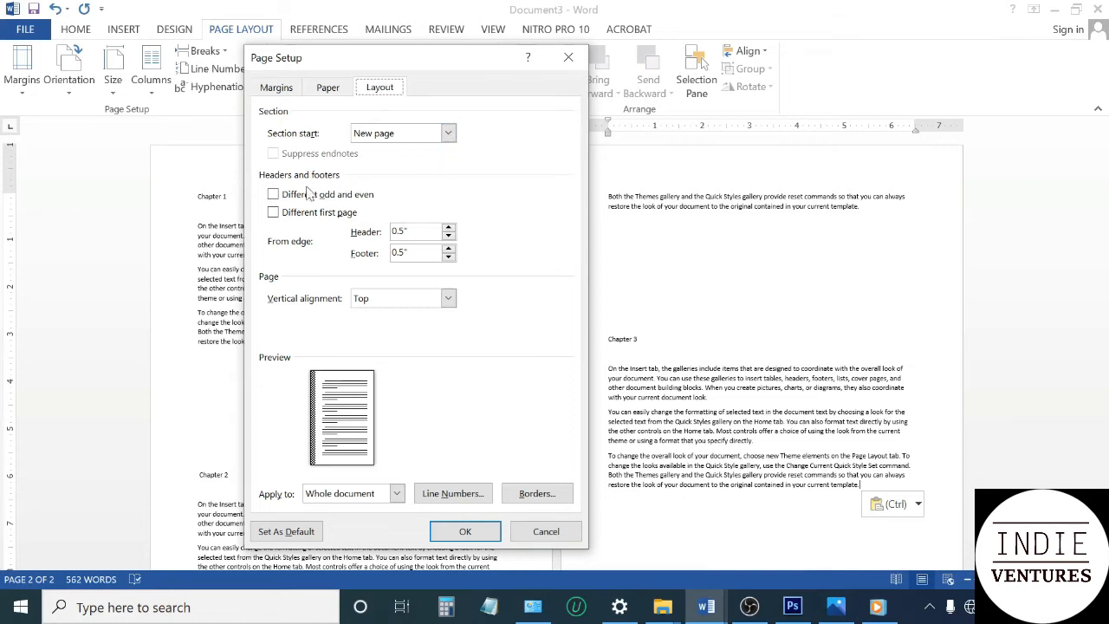
{"action": "left_click", "coordinate": [274, 195]}
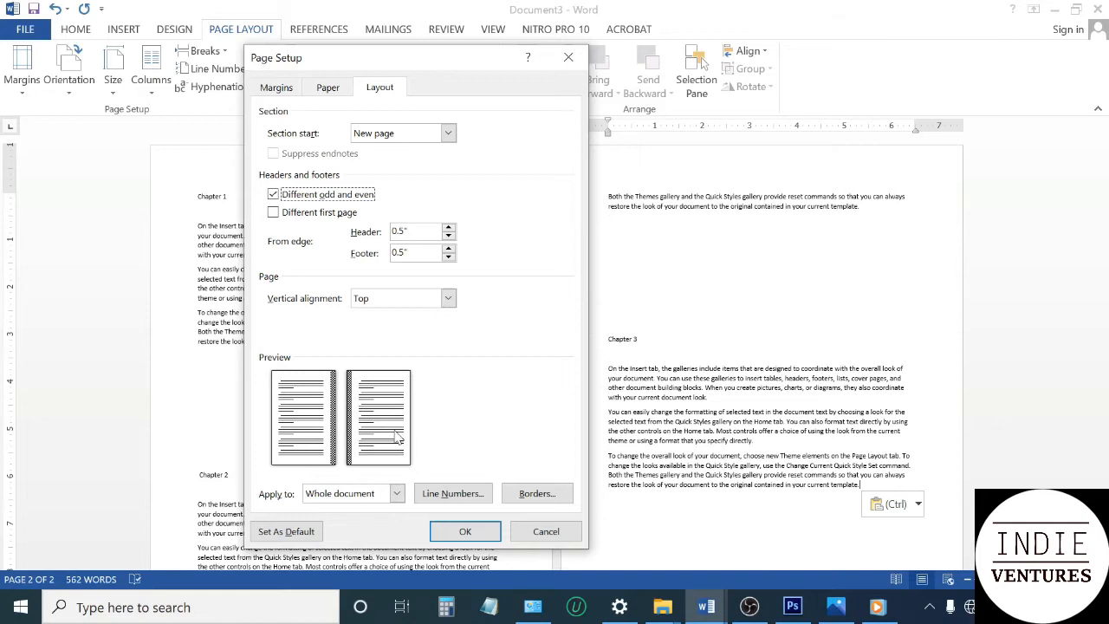
{"action": "left_click", "coordinate": [274, 195]}
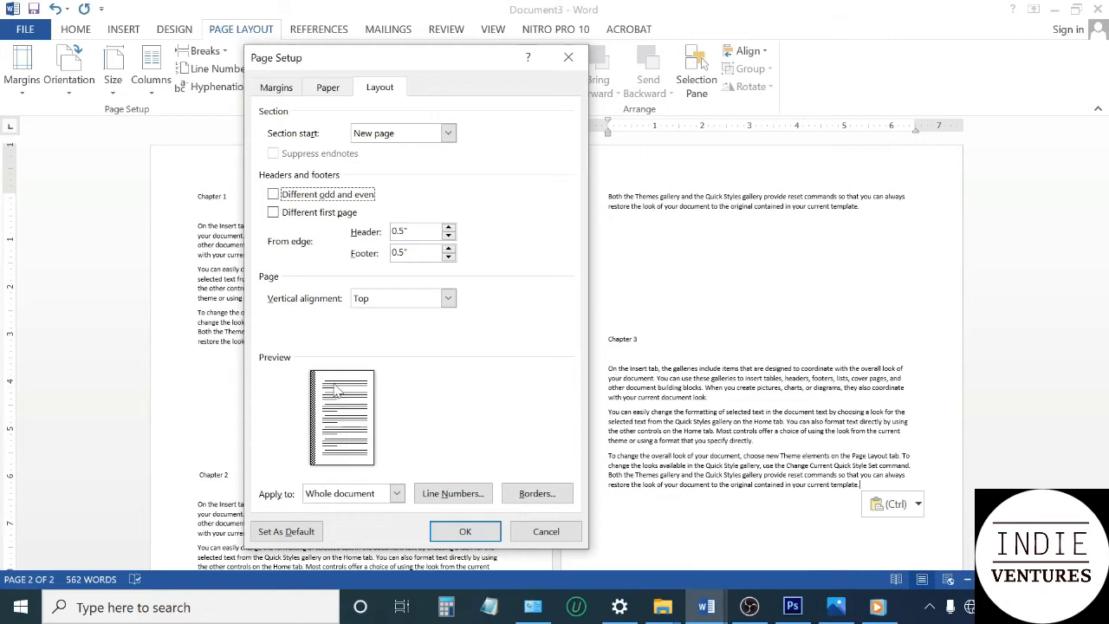
{"action": "left_click", "coordinate": [274, 195]}
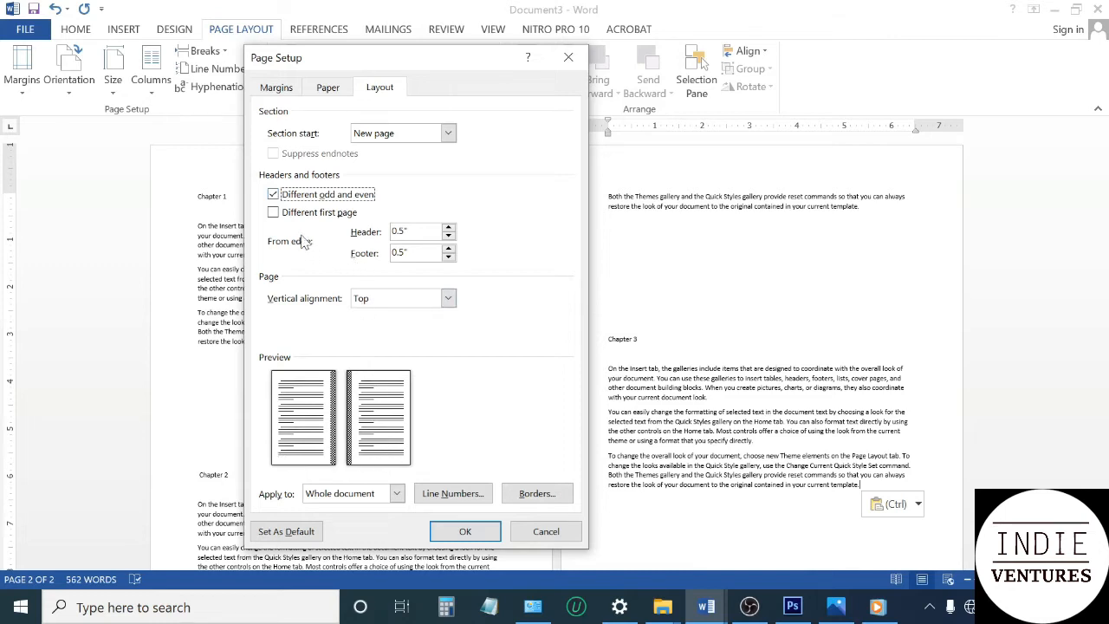
{"action": "left_click", "coordinate": [273, 214]}
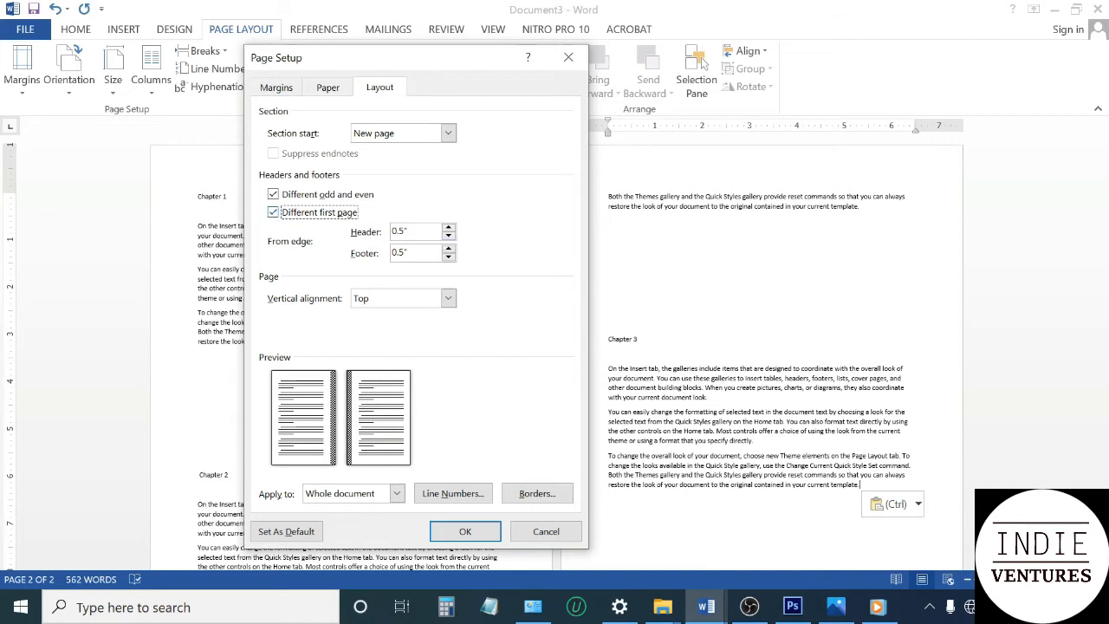
- Set the header's distance from the edge to 0.3" and apply the page setup to the whole document
{"action": "left_click", "coordinate": [404, 230]}
{"action": "type", "text": "0.2"}
{"action": "key", "text": "BackSpace"}
{"action": "key", "text": "BackSpace"}
{"action": "type", "text": ".3"}
{"action": "key", "text": "Tab"}
{"action": "left_click", "coordinate": [466, 532]}
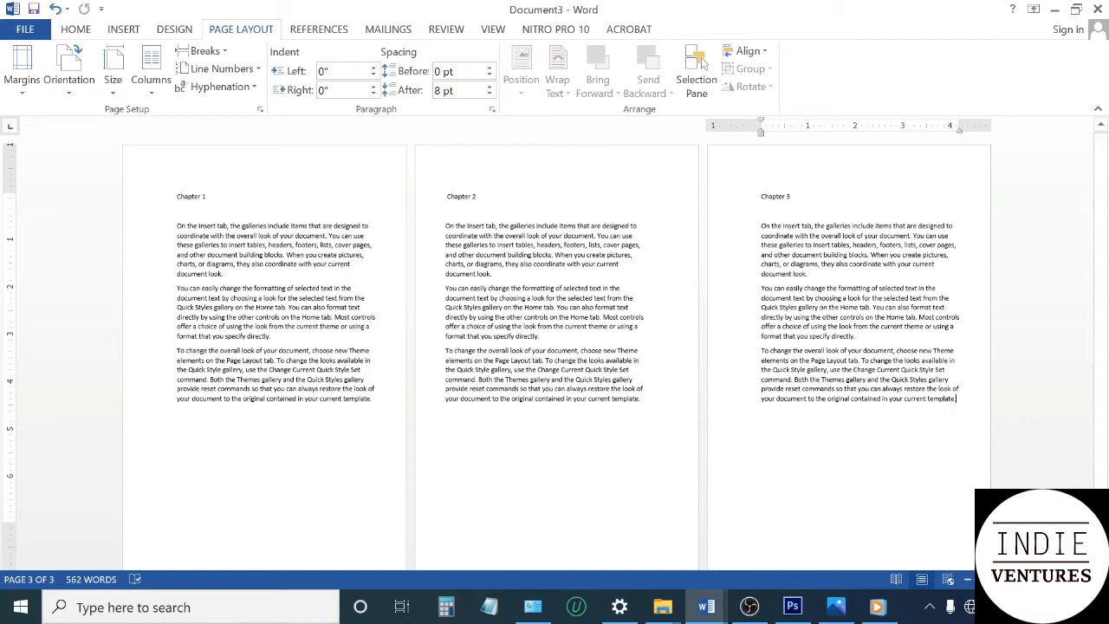
- Justify all the text in the document, covering Chapters 1 to 3
{"action": "left_click", "coordinate": [284, 317]}
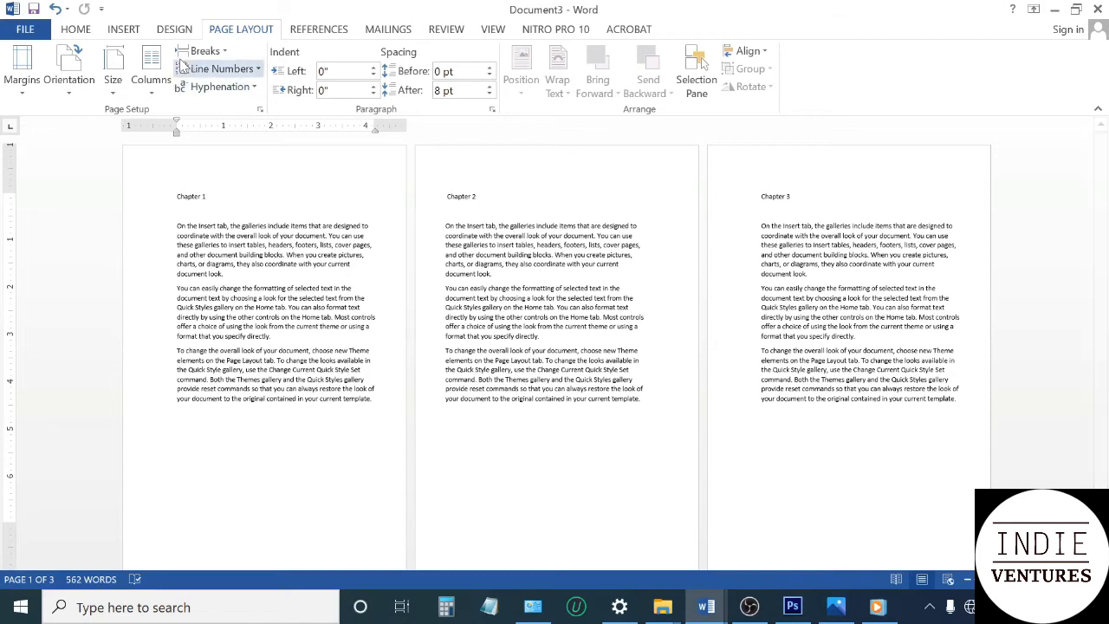
{"action": "left_click", "coordinate": [75, 31]}
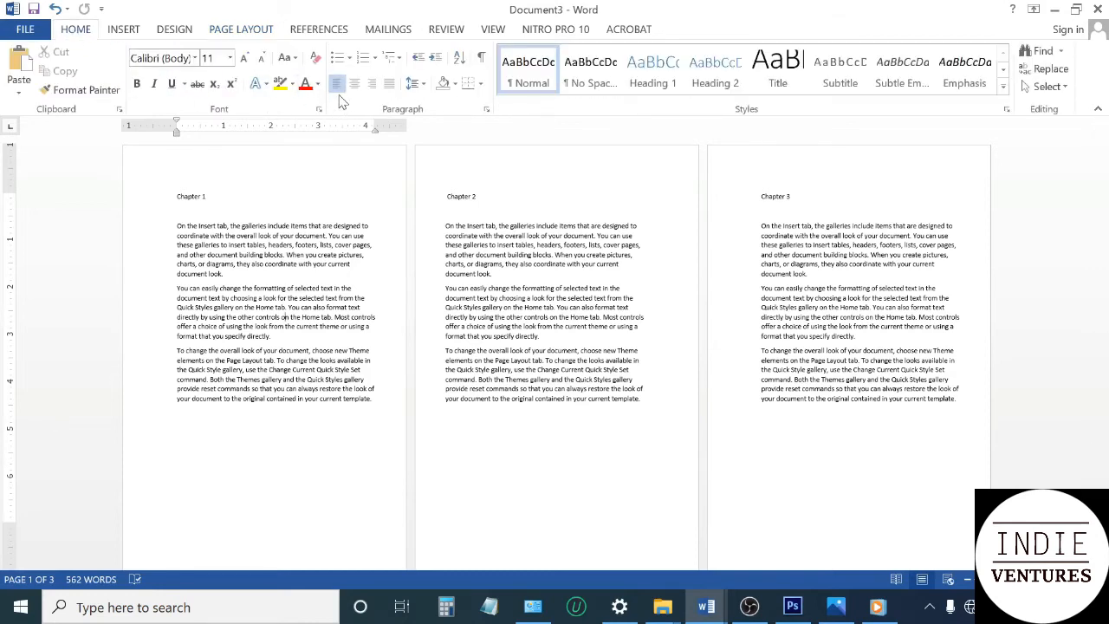
{"action": "left_click", "coordinate": [389, 86]}
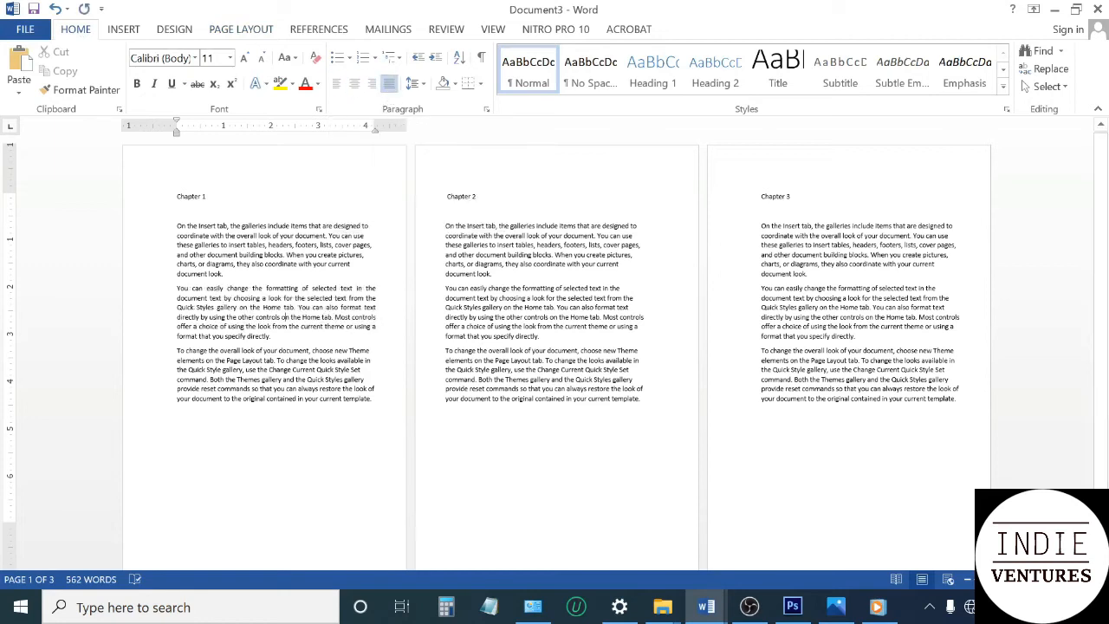
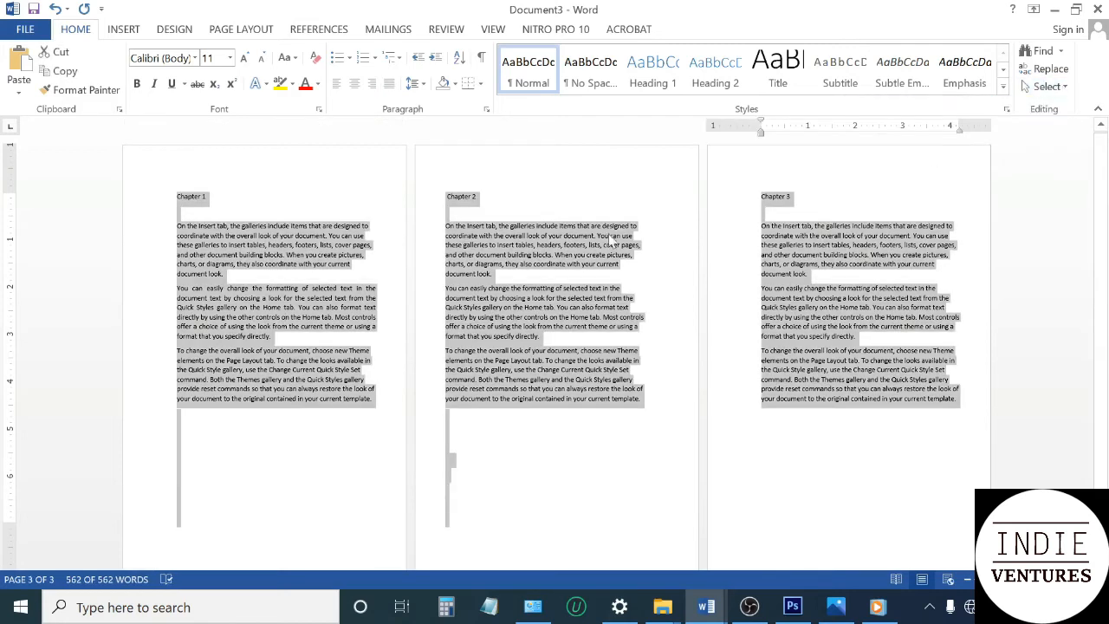
{"action": "left_click", "coordinate": [389, 86]}
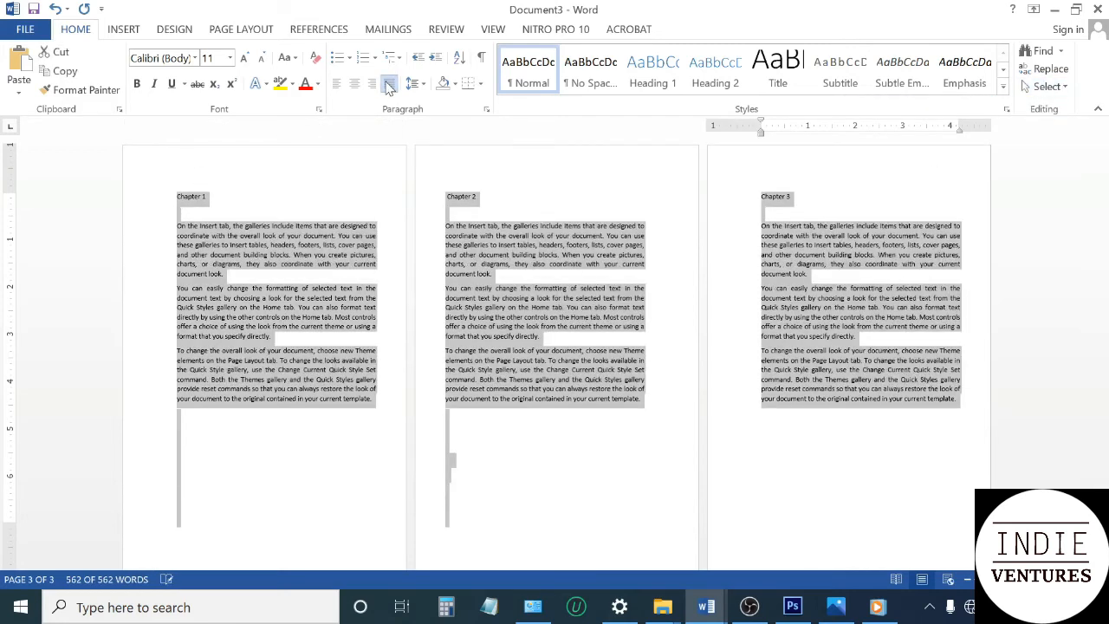
{"action": "left_click", "coordinate": [546, 452]}
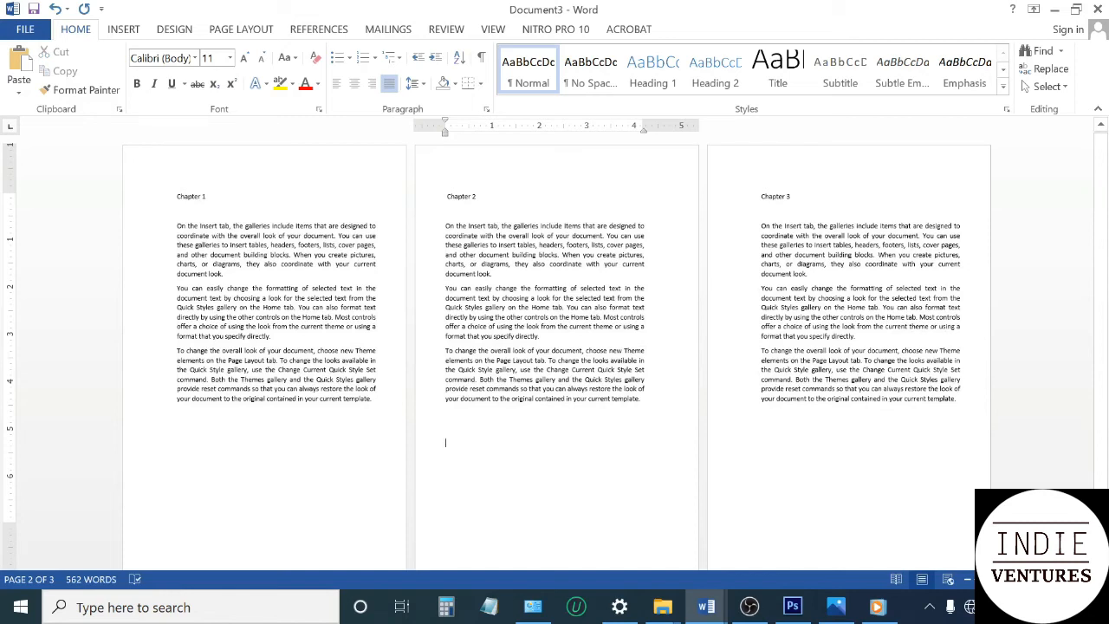
- Examine the justified text, chapter starts and margins on the pages of Chapters 1, 2 and 3
{"action": "left_click", "coordinate": [151, 235]}
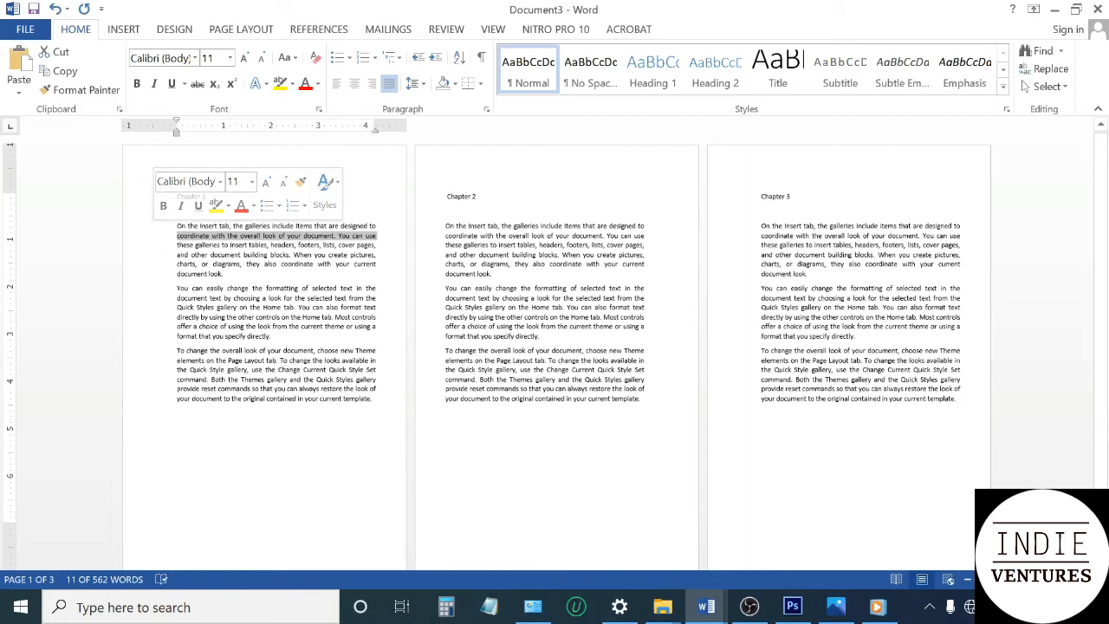
{"action": "left_click", "coordinate": [474, 197]}
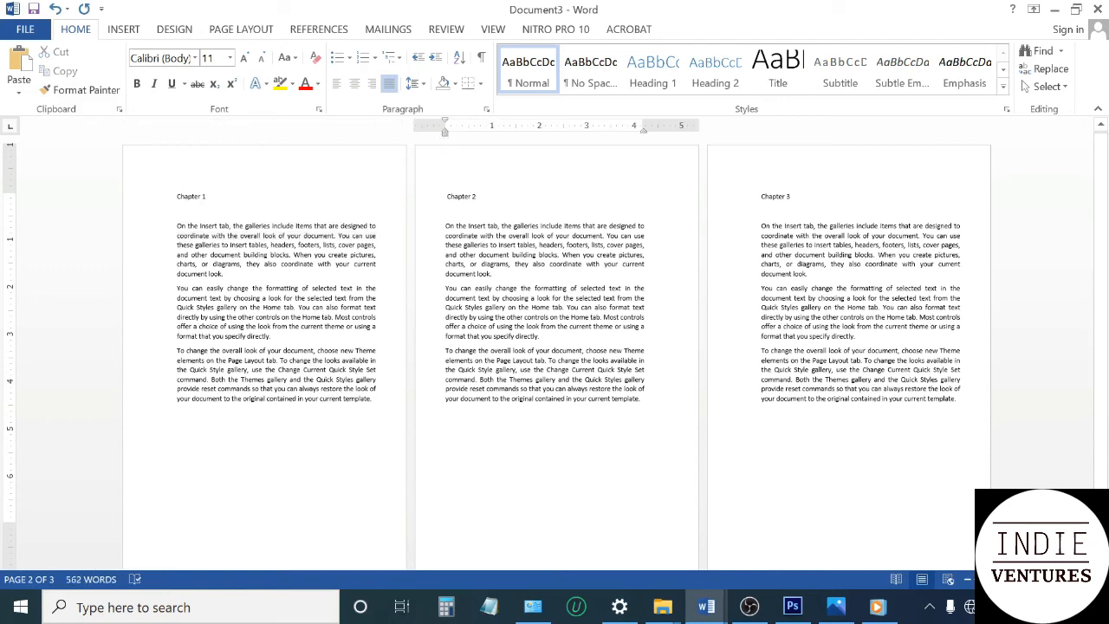
{"action": "left_click", "coordinate": [147, 245]}
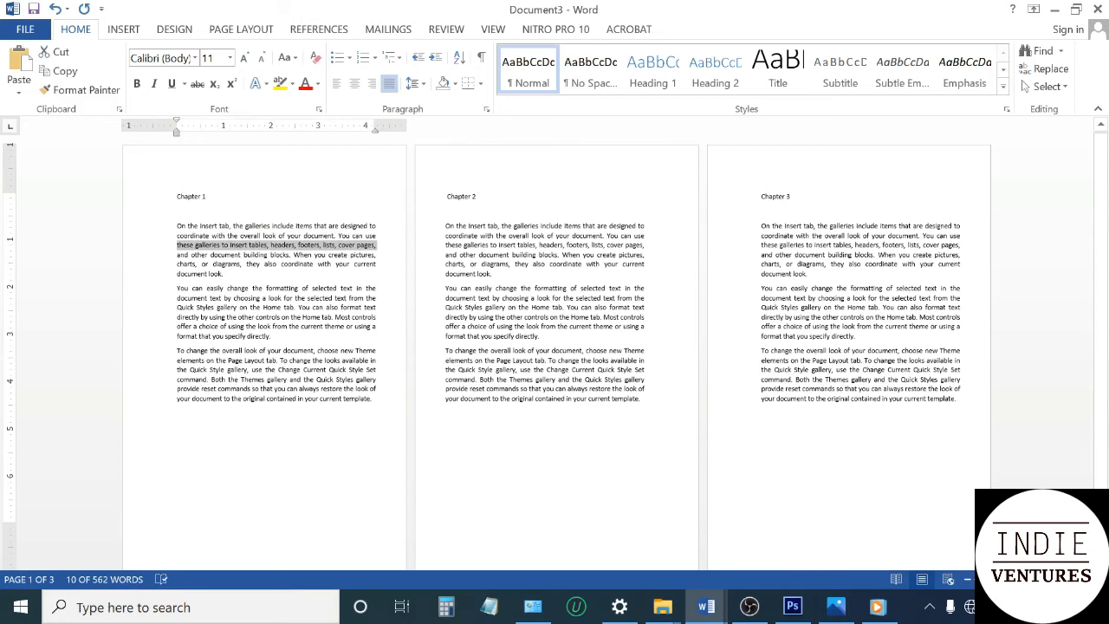
{"action": "left_click", "coordinate": [791, 197]}
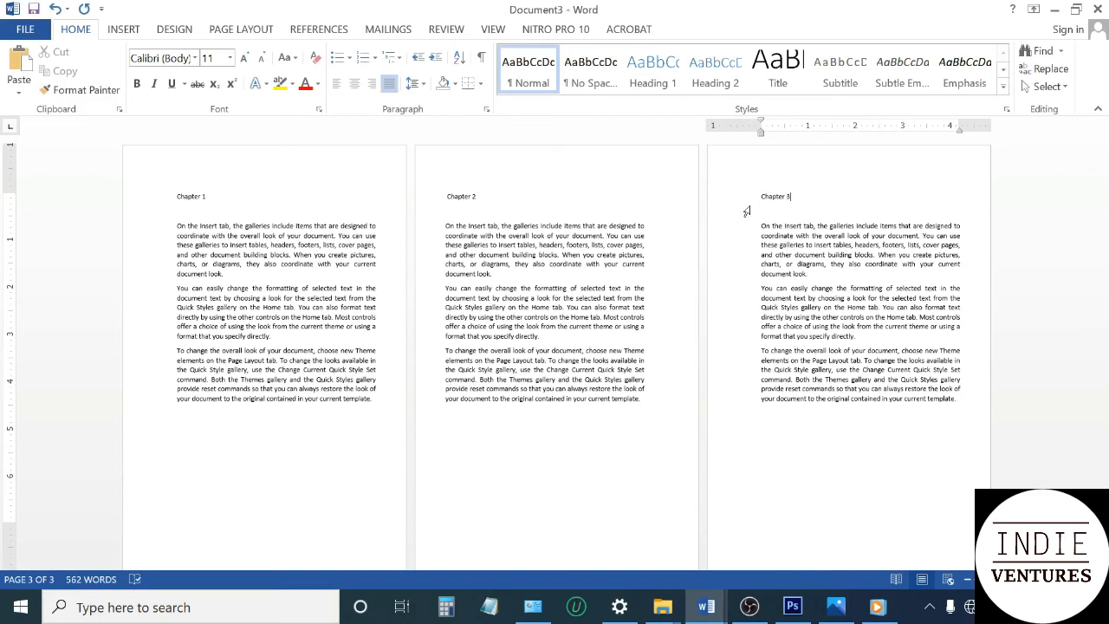
{"action": "scroll", "coordinate": [746, 217], "scroll_direction": "down", "scroll_amount": 1}
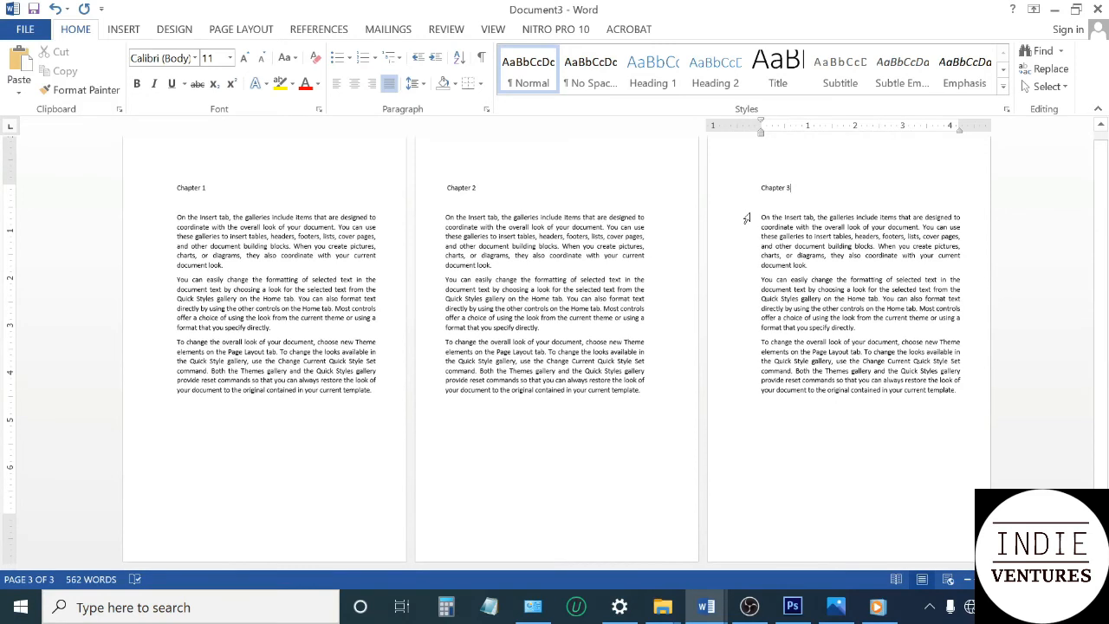
{"action": "scroll", "coordinate": [746, 217], "scroll_direction": "up", "scroll_amount": 1}
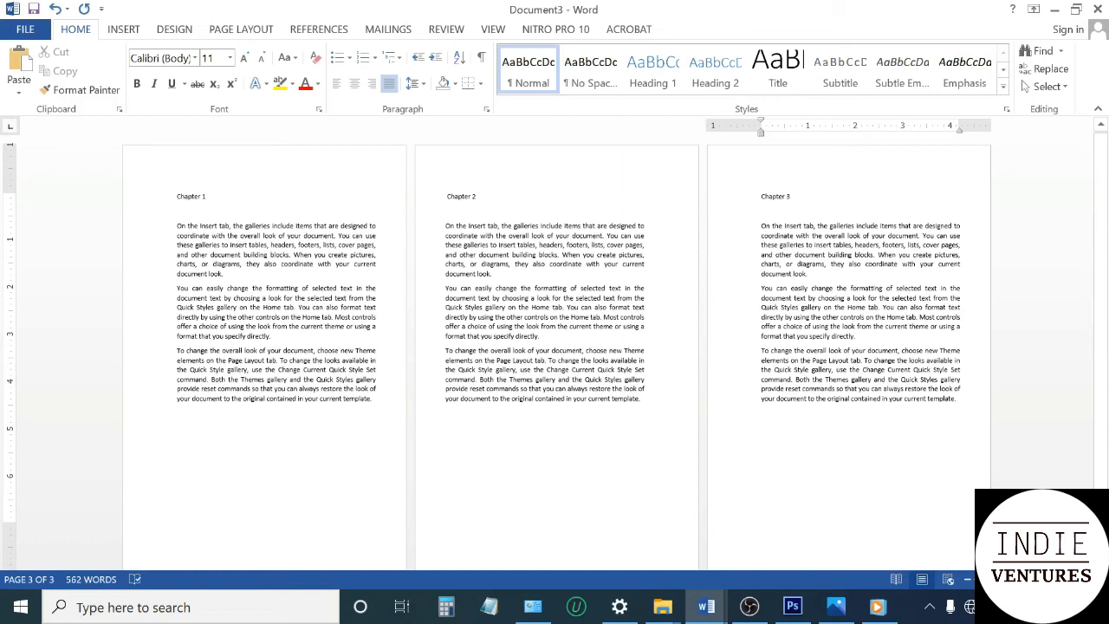
{"action": "left_click", "coordinate": [177, 226]}
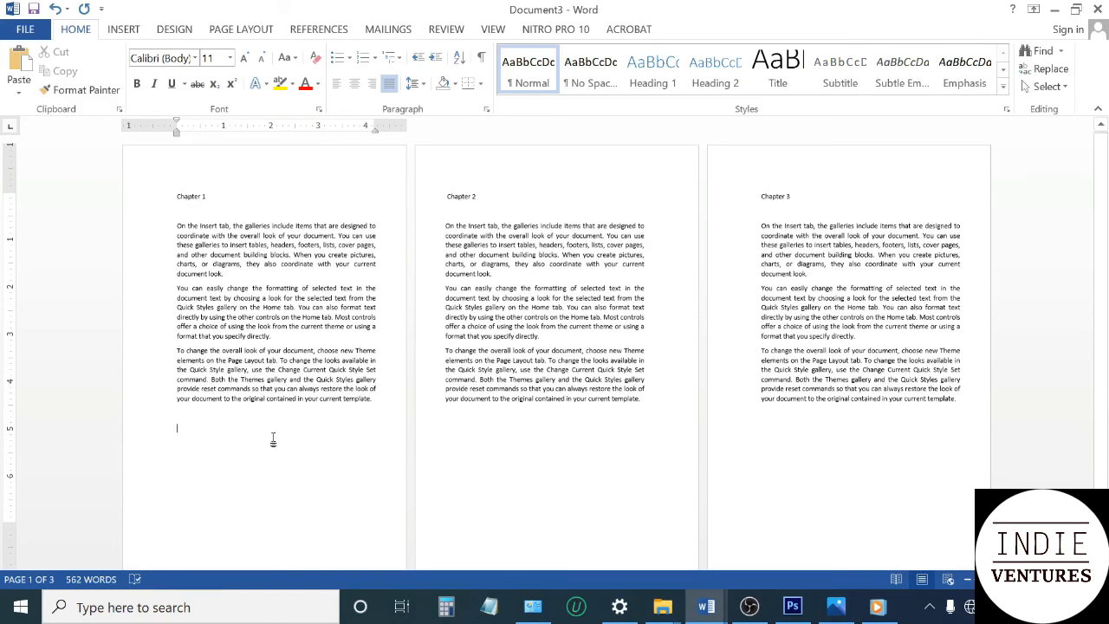
{"action": "scroll", "coordinate": [273, 440], "scroll_direction": "down", "scroll_amount": 1}
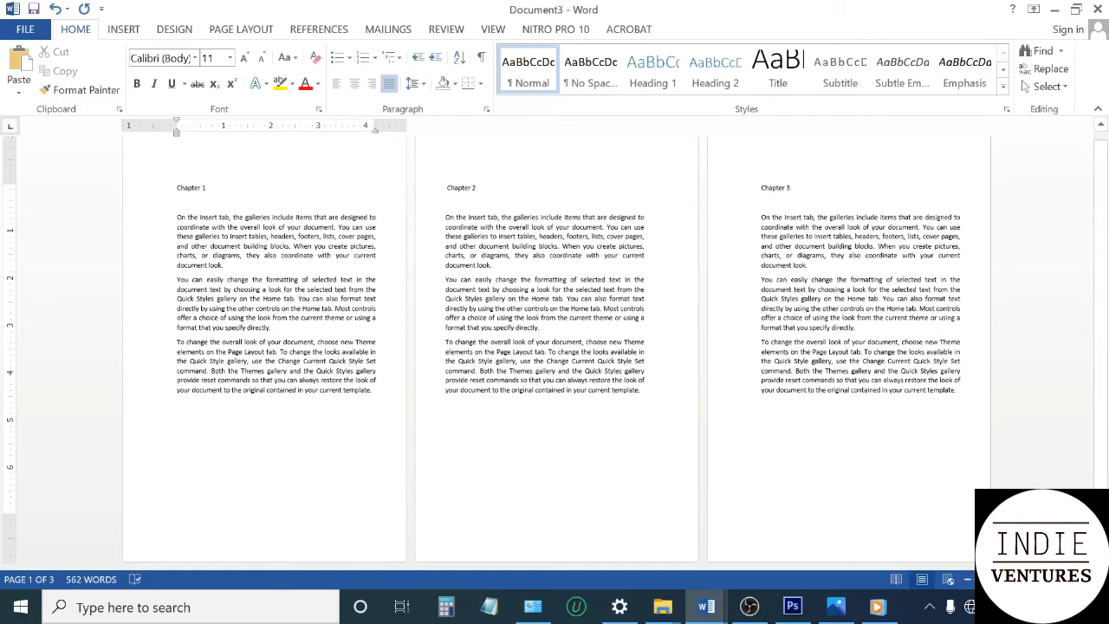
{"action": "scroll", "coordinate": [273, 440], "scroll_direction": "up", "scroll_amount": 1}
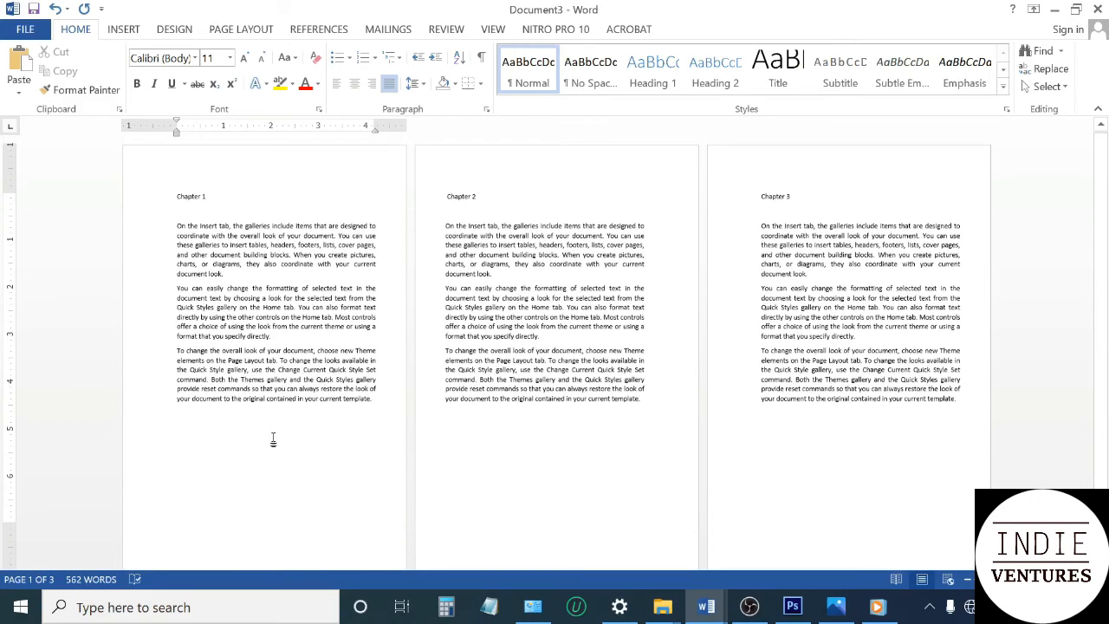